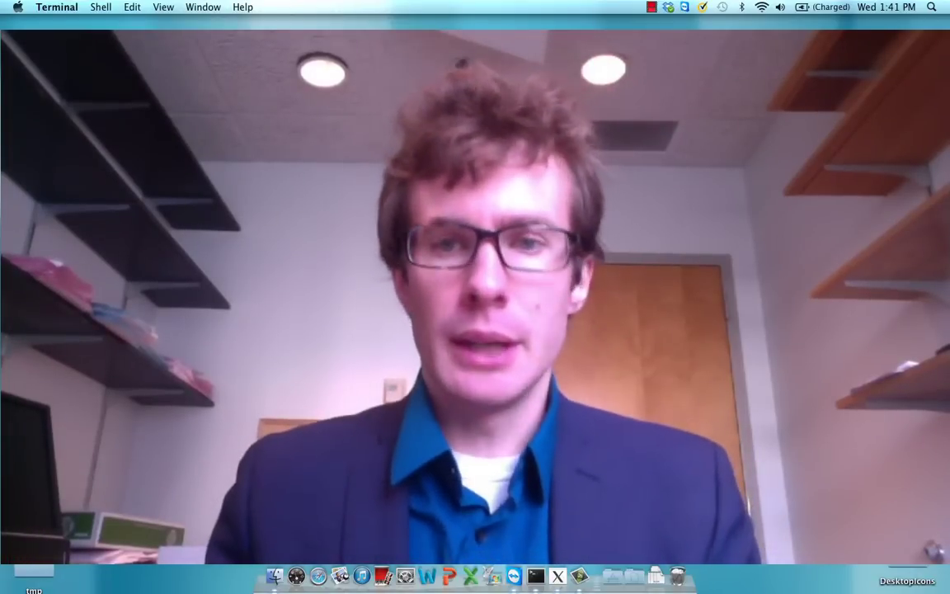
List the analysis files with ls and confirm with pwd that the folder is AFNI_data6/FT_analysis/FT.results
{"action": "type", "text": "ls"}
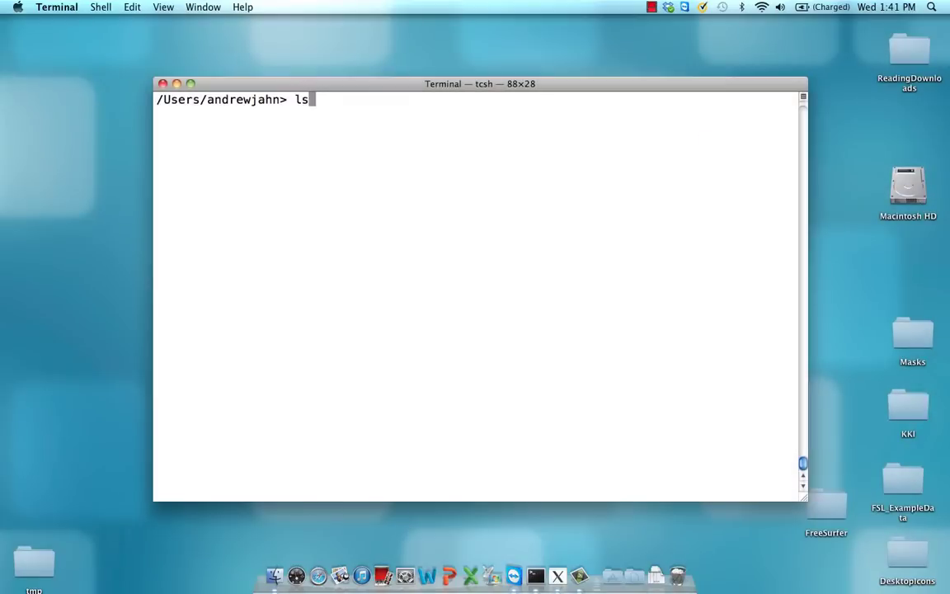
{"action": "key", "text": "Return"}
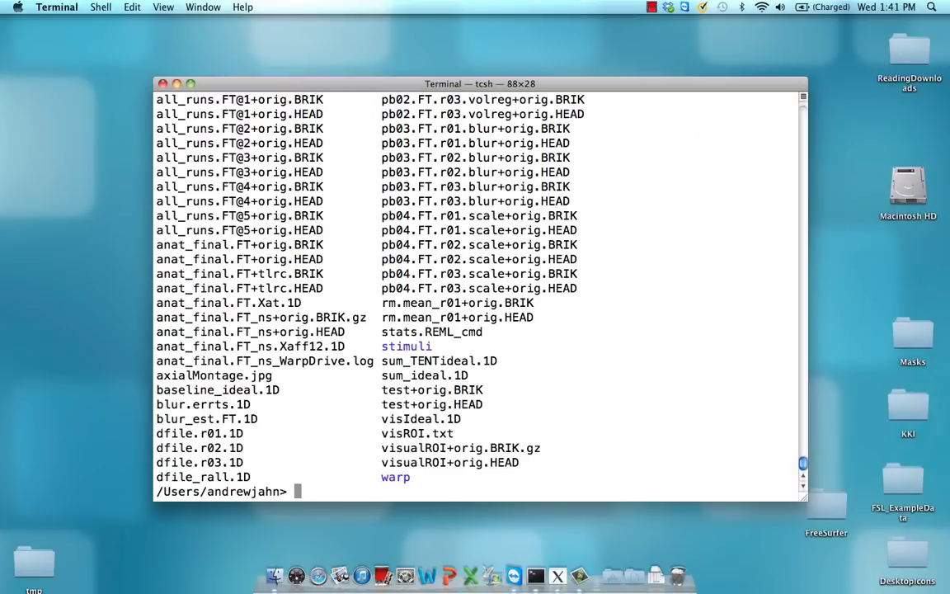
{"action": "type", "text": "pwd"}
{"action": "key", "text": "Return"}
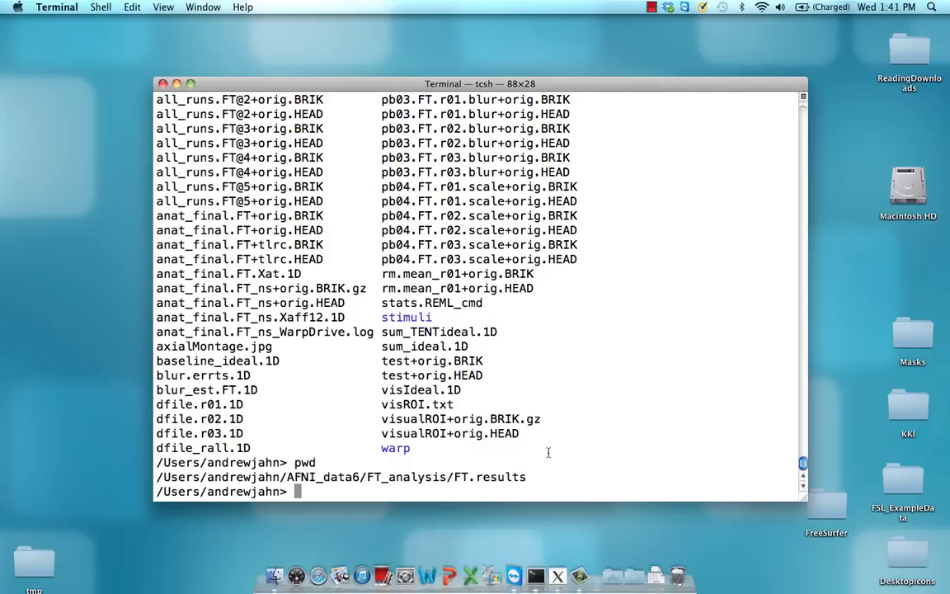
Open Decon.sh in vim after quitting a mistyped empty file, and move to the visual -stim_times line
{"action": "type", "text": "vi Decon."}
{"action": "key", "text": "Return"}
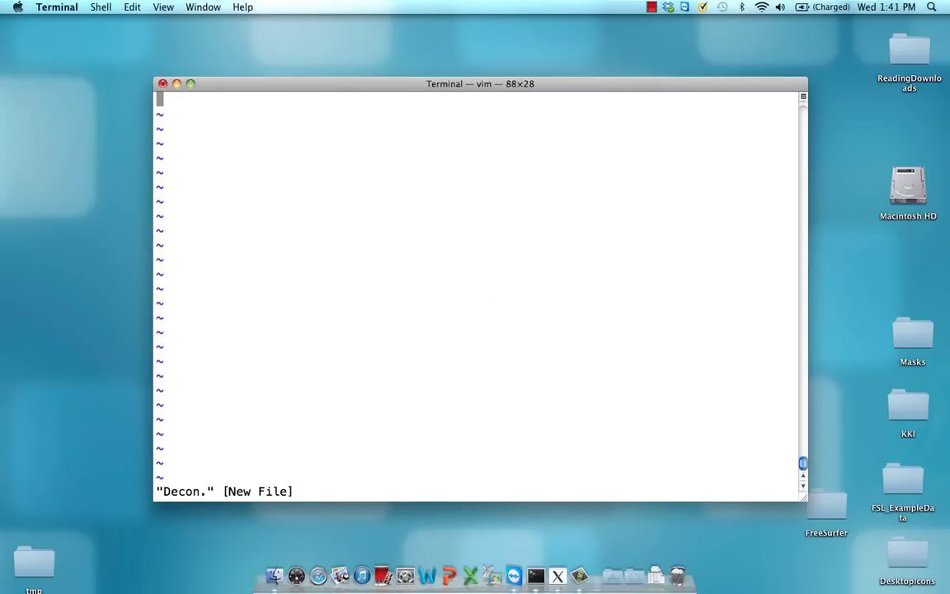
{"action": "type", "text": ":q"}
{"action": "key", "text": "Return"}
{"action": "key", "text": "Up"}
{"action": "type", "text": "sh"}
{"action": "key", "text": "Return"}
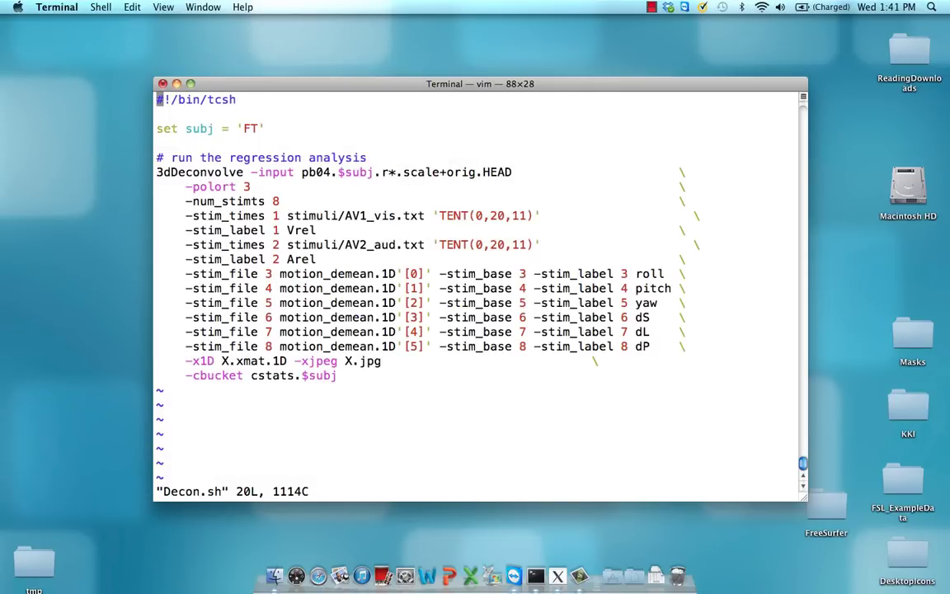
{"action": "key", "text": "Down"}
{"action": "key", "text": "Down"}
{"action": "key", "text": "Down"}
{"action": "key", "text": "Down"}
{"action": "key", "text": "Down"}
{"action": "key", "text": "Down"}
{"action": "key", "text": "Down"}
{"action": "key", "text": "Down"}
{"action": "key", "text": "Right"}
{"action": "key", "text": "Right"}
{"action": "key", "text": "Right"}
{"action": "key", "text": "Right"}
{"action": "key", "text": "Right"}
{"action": "key", "text": "Right"}
{"action": "key", "text": "Right"}
{"action": "key", "text": "Right"}
{"action": "key", "text": "Right"}
{"action": "key", "text": "Right"}
{"action": "key", "text": "Right"}
{"action": "key", "text": "Right"}
{"action": "key", "text": "Right"}
{"action": "key", "text": "Right"}
{"action": "key", "text": "Right"}
{"action": "key", "text": "Right"}
{"action": "key", "text": "Right"}
{"action": "key", "text": "Right"}
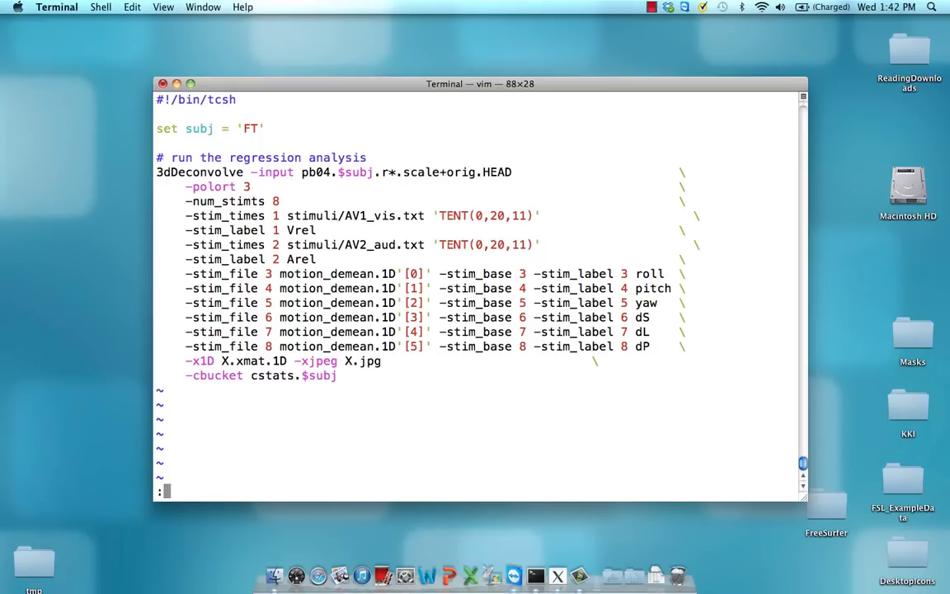
Leave vim and run tcsh Decon.sh, producing the cstats.FT+orig and Decon+orig datasets
{"action": "key", "text": "Return"}
{"action": "type", "text": "tcsh Decon.sh"}
{"action": "key", "text": "Return"}
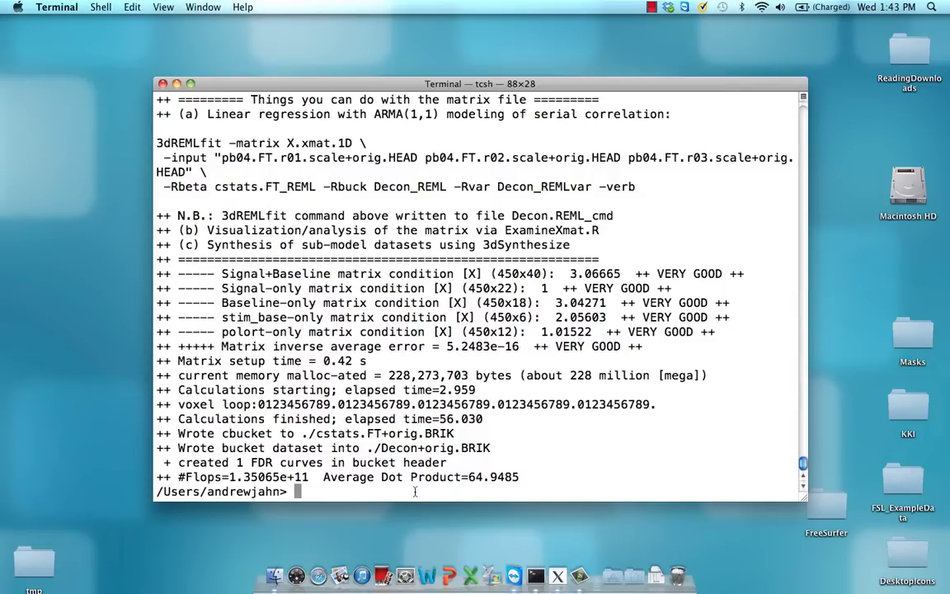
List the sub-bricks of cstats.FT+orig with 3dinfo -verb and scroll through the output
{"action": "type", "text": "3dinfo "}
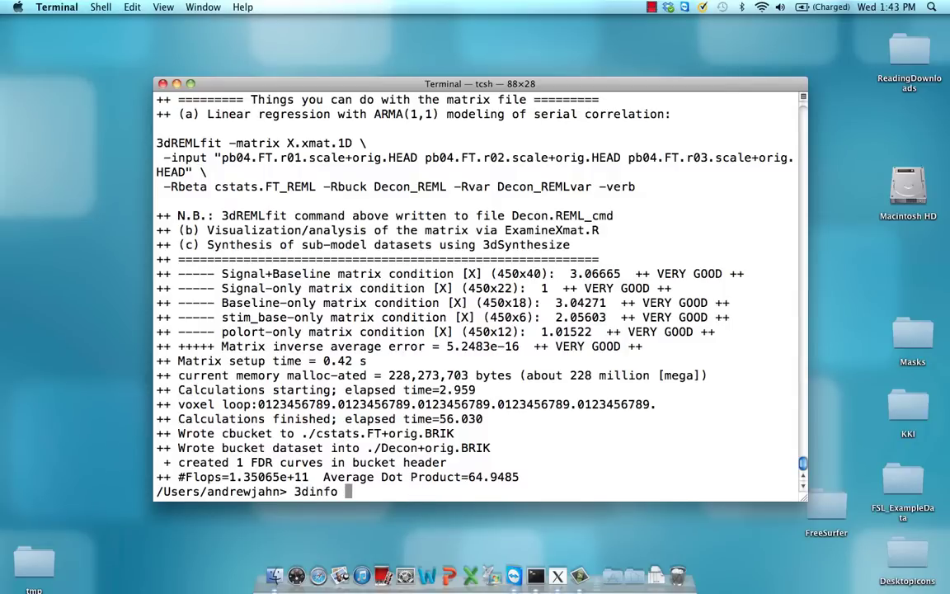
{"action": "type", "text": "-verb csta"}
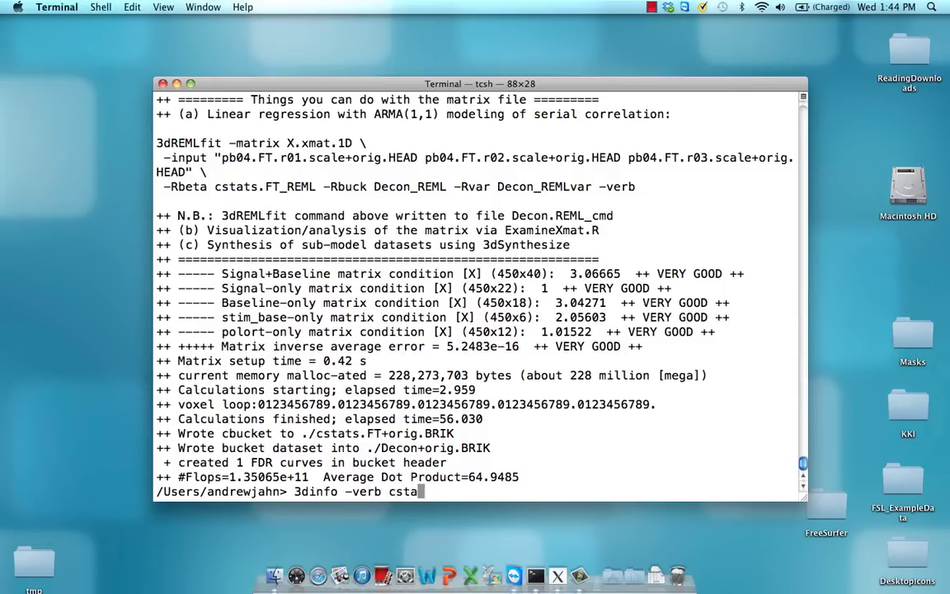
{"action": "key", "text": "Tab"}
{"action": "key", "text": "Return"}
{"action": "scroll", "coordinate": [362, 321], "scroll_direction": "up", "scroll_amount": 10}
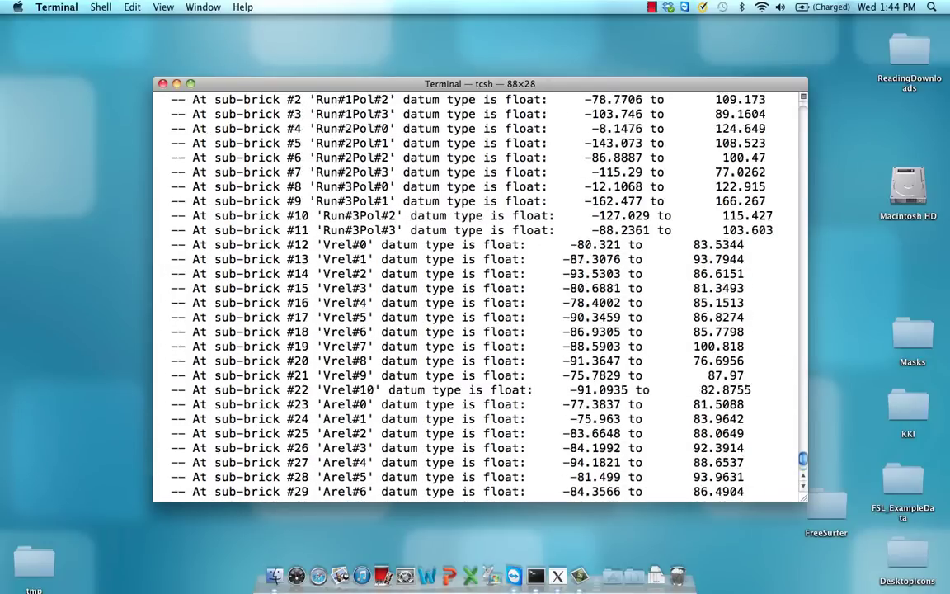
{"action": "scroll", "coordinate": [400, 367], "scroll_direction": "up", "scroll_amount": 2}
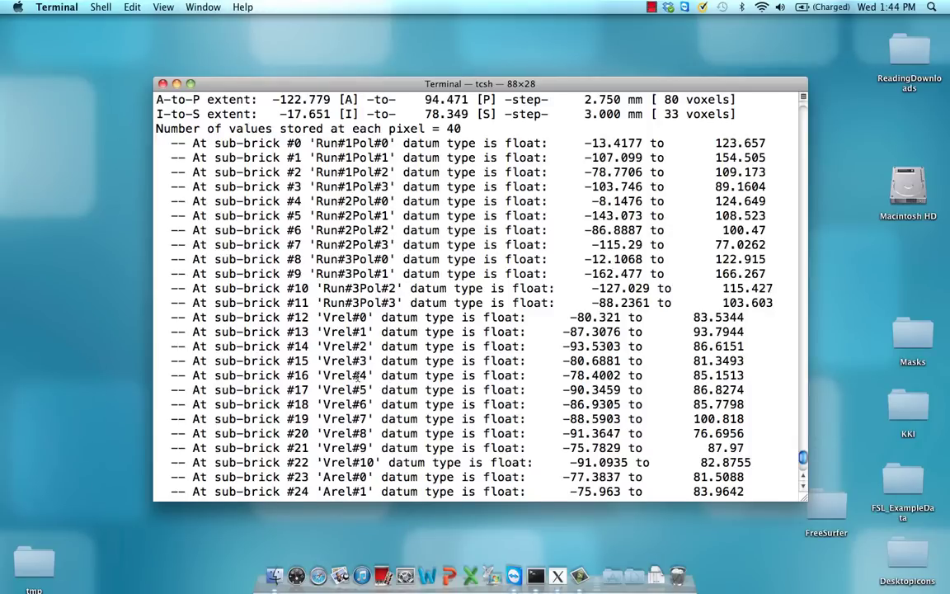
{"action": "scroll", "coordinate": [322, 338], "scroll_direction": "down", "scroll_amount": 2}
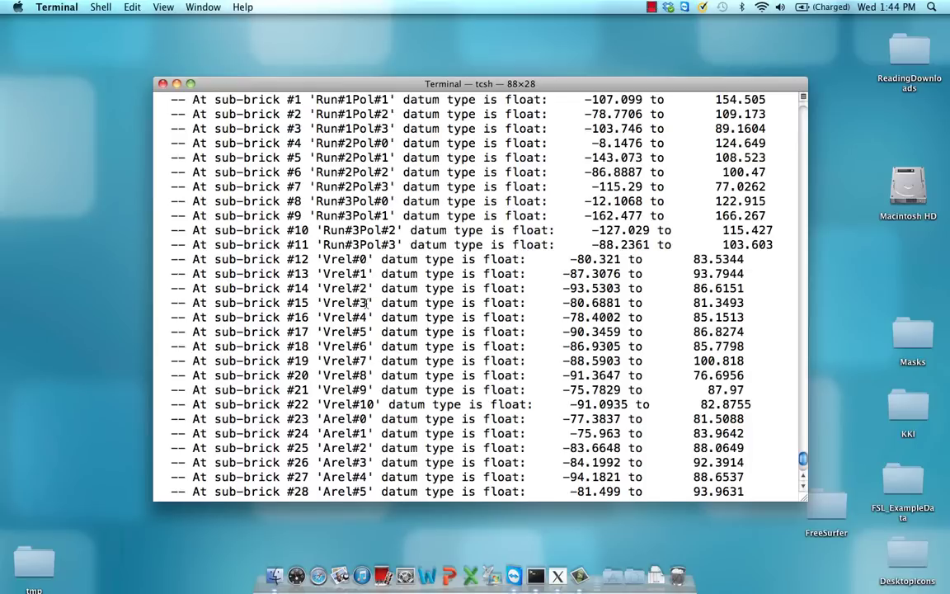
{"action": "scroll", "coordinate": [368, 313], "scroll_direction": "down", "scroll_amount": 2}
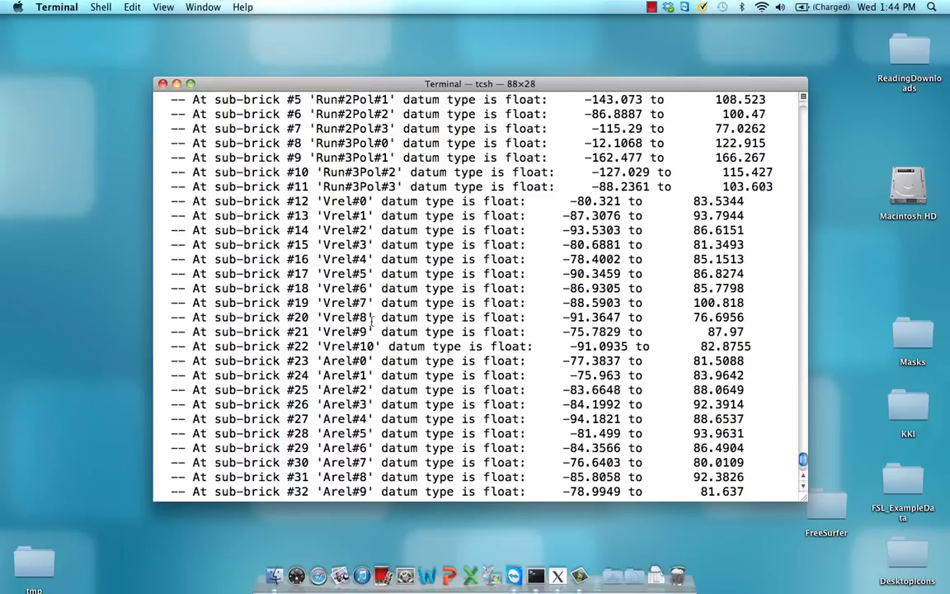
{"action": "scroll", "coordinate": [371, 317], "scroll_direction": "down", "scroll_amount": 3}
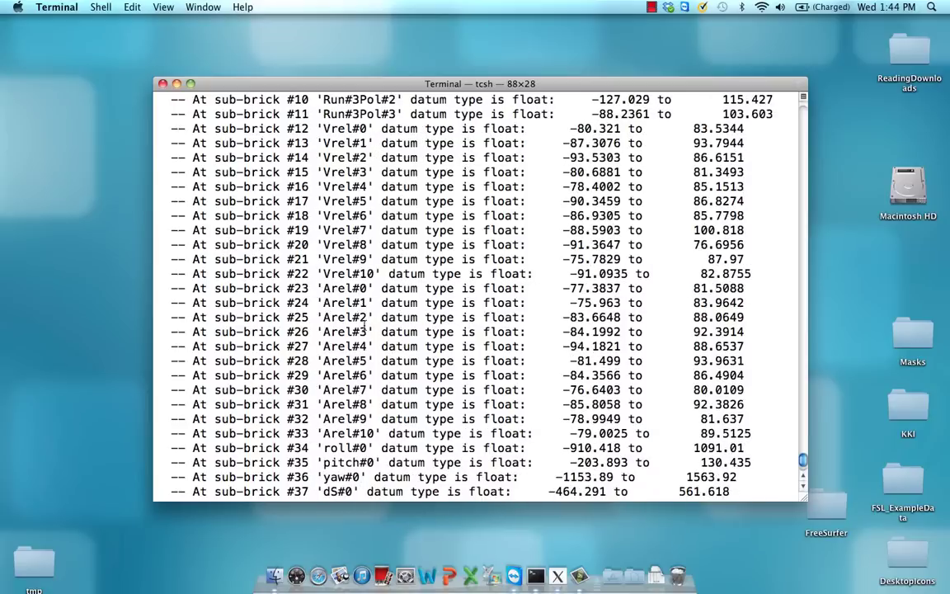
{"action": "scroll", "coordinate": [329, 251], "scroll_direction": "up", "scroll_amount": 1}
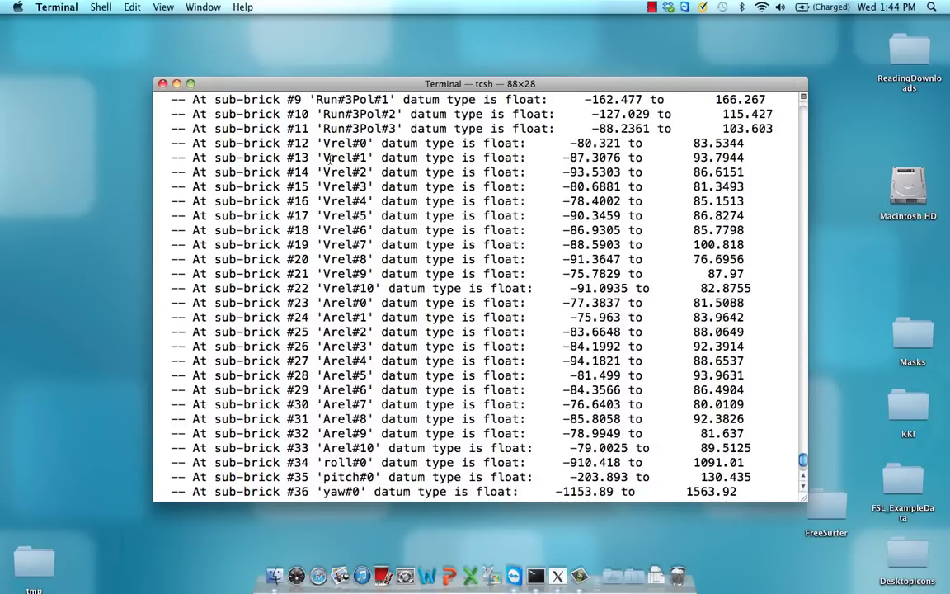
Highlight the Vrel#0–Vrel#10 coefficient lines at sub-bricks #12–#22
{"action": "left_click_drag", "start_coordinate": [319, 154], "coordinate": [380, 286]}
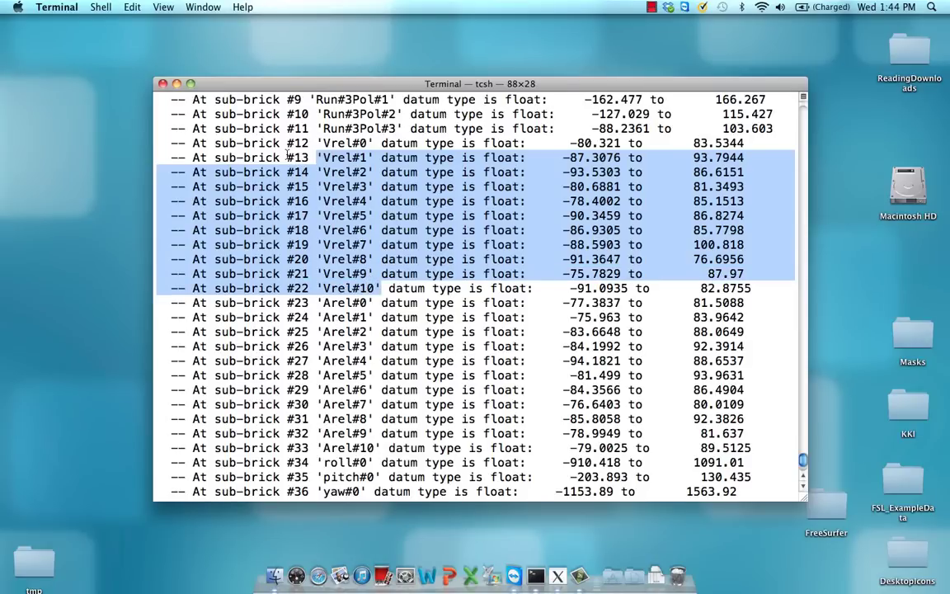
{"action": "left_click_drag", "start_coordinate": [288, 156], "coordinate": [310, 302]}
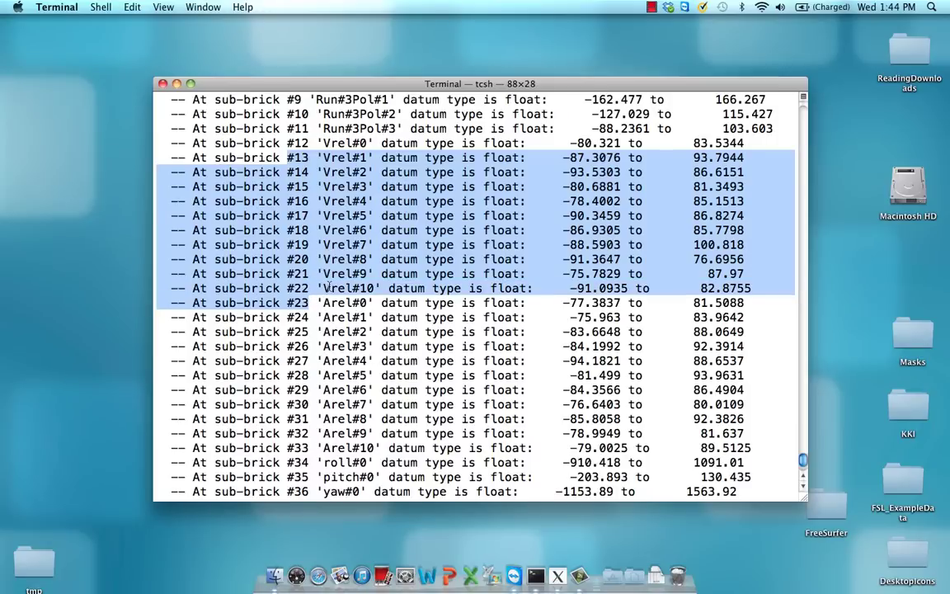
{"action": "left_click_drag", "start_coordinate": [287, 142], "coordinate": [351, 287]}
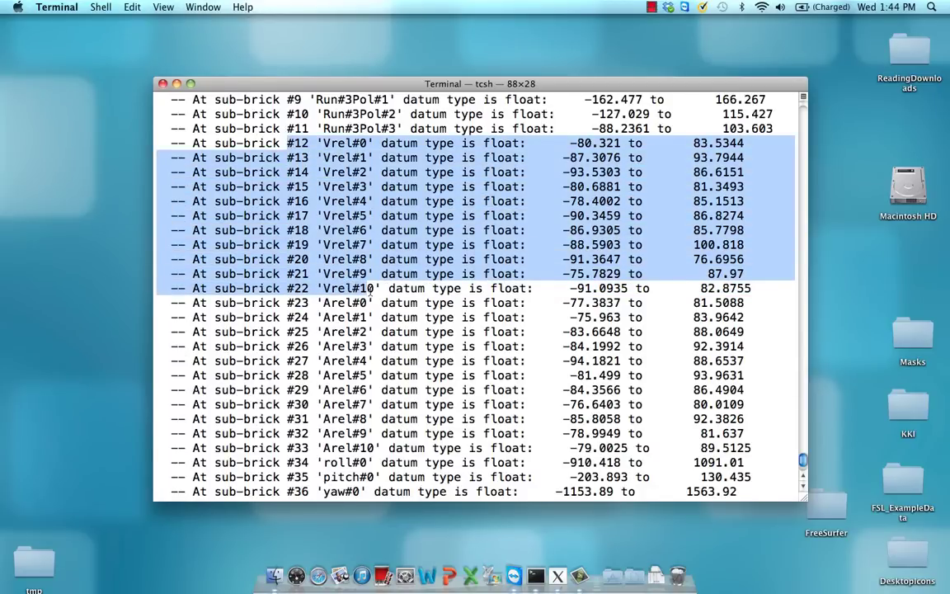
Extract cstats.FT+orig sub-bricks '[12..22]' into VisCoeffs with 3dbucket, then launch afni
{"action": "scroll", "coordinate": [355, 288], "scroll_direction": "down", "scroll_amount": 5}
{"action": "type", "text": "3dbu"}
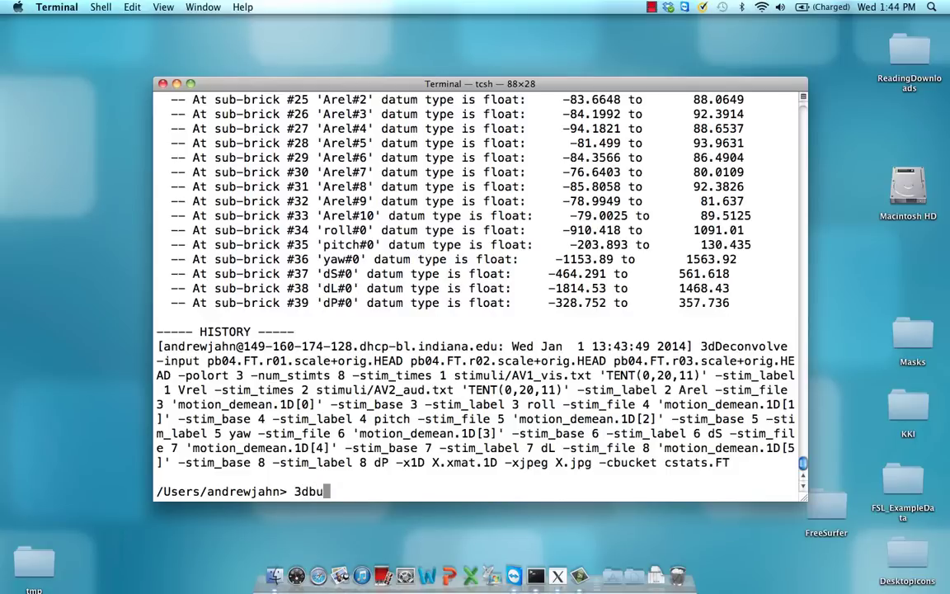
{"action": "type", "text": "cket -prefix "}
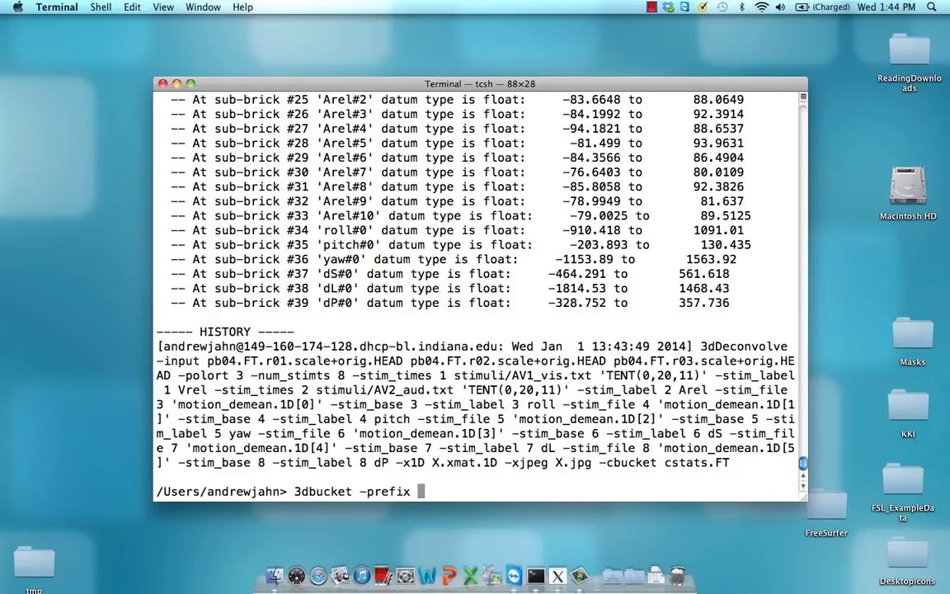
{"action": "type", "text": "VisCoeff"}
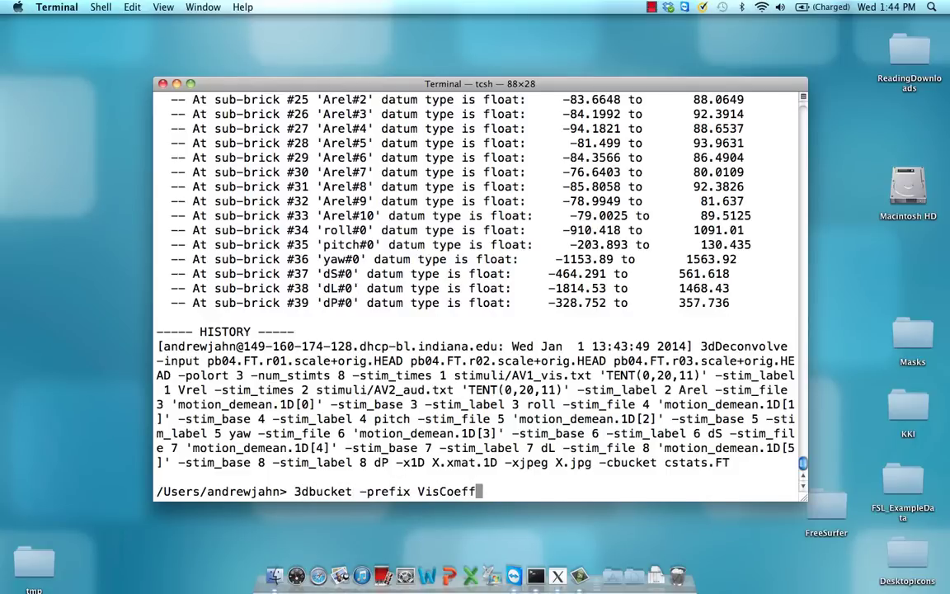
{"action": "type", "text": "s cs"}
{"action": "key", "text": "Tab"}
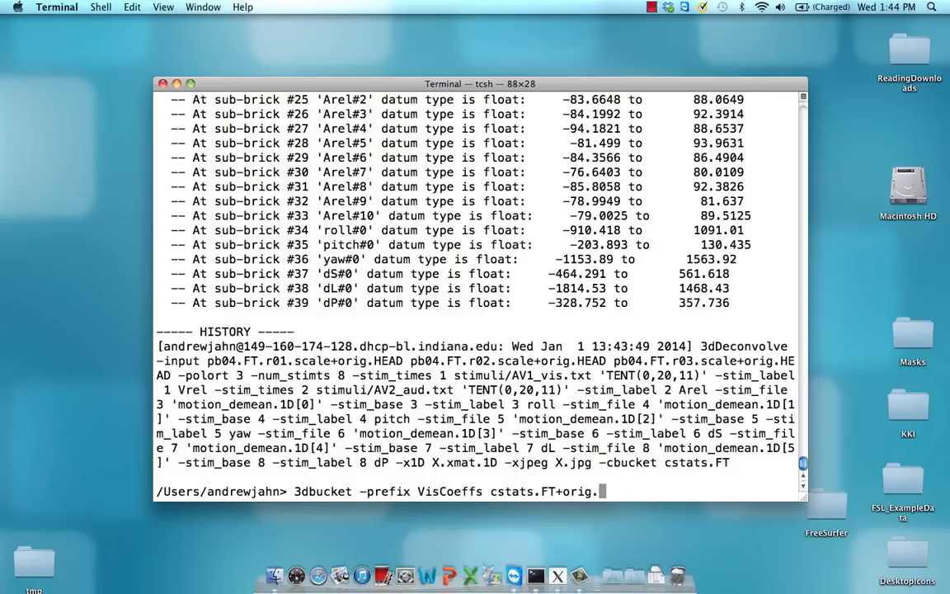
{"action": "type", "text": "'[12..22]'"}
{"action": "key", "text": "Return"}
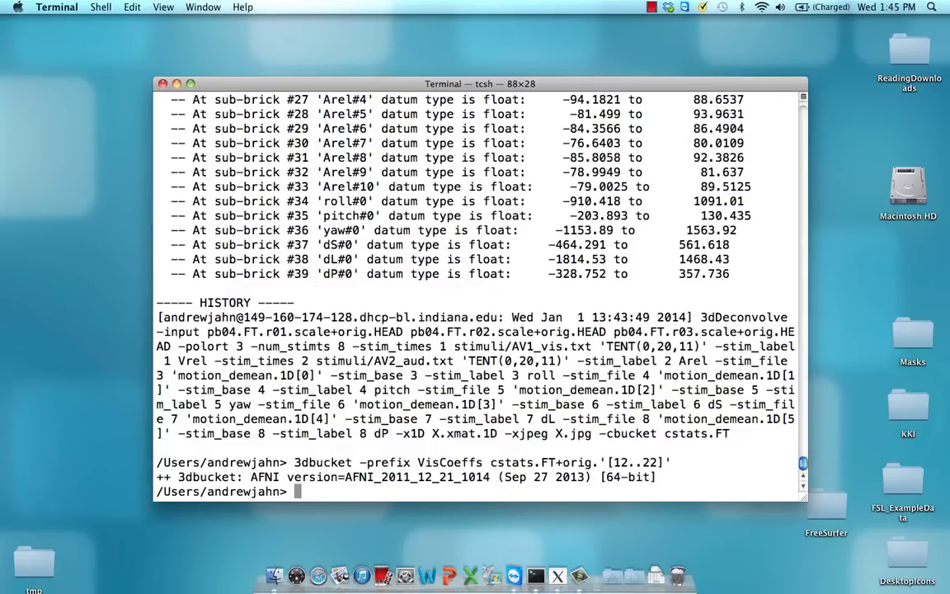
{"action": "type", "text": "afni"}
{"action": "key", "text": "Return"}
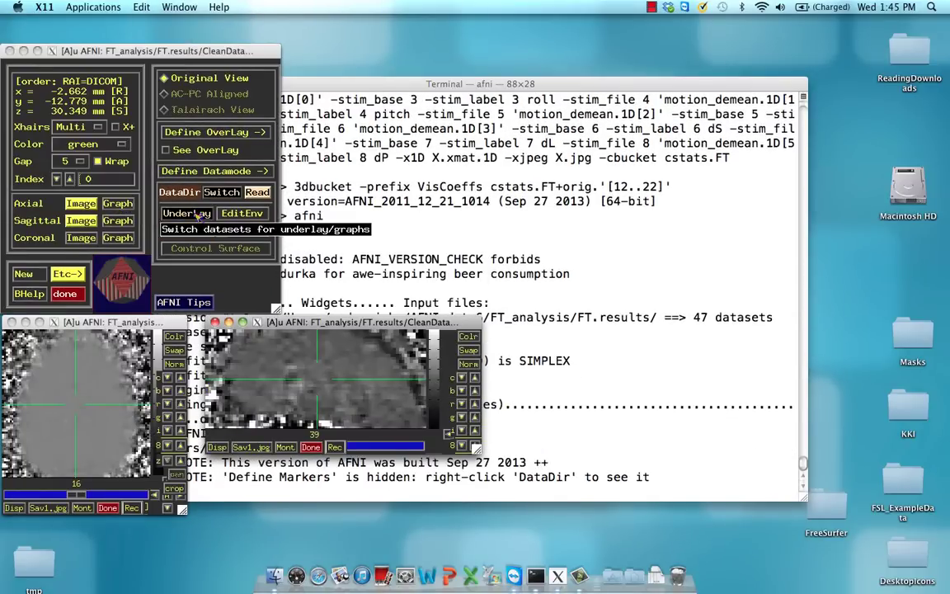
Set visualROI as the overlay dataset
{"action": "left_click", "coordinate": [186, 231]}
{"action": "scroll", "coordinate": [243, 384], "scroll_direction": "down", "scroll_amount": 3}
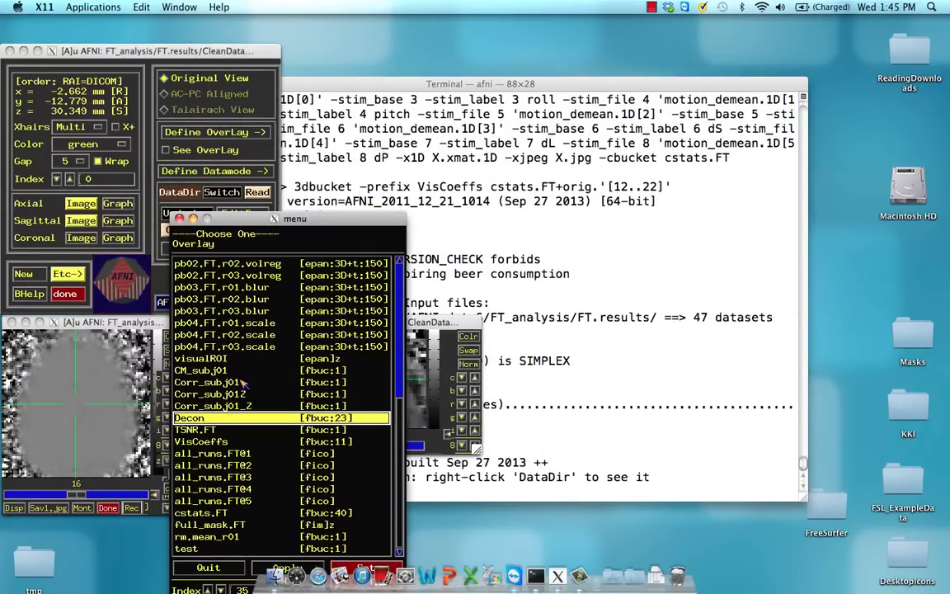
{"action": "left_click", "coordinate": [216, 359]}
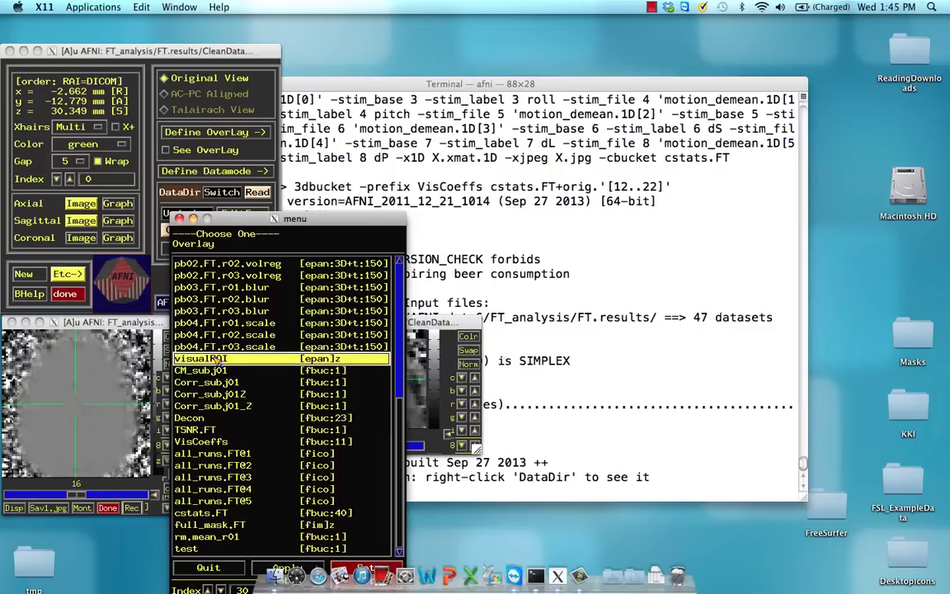
{"action": "left_click", "coordinate": [162, 195]}
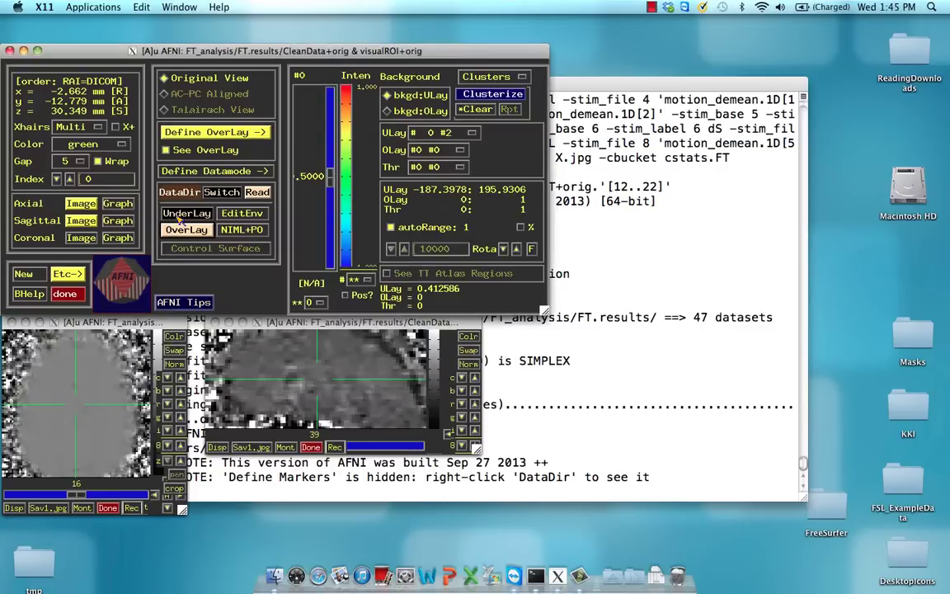
Open a second image viewer and move the crosshair toward the back of the brain
{"action": "left_click", "coordinate": [407, 411]}
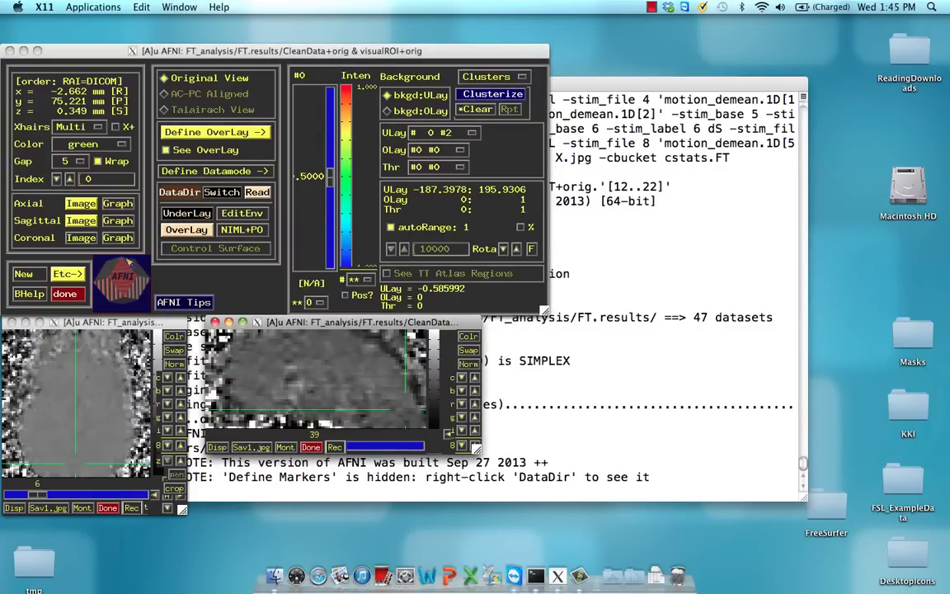
{"action": "left_click", "coordinate": [79, 221]}
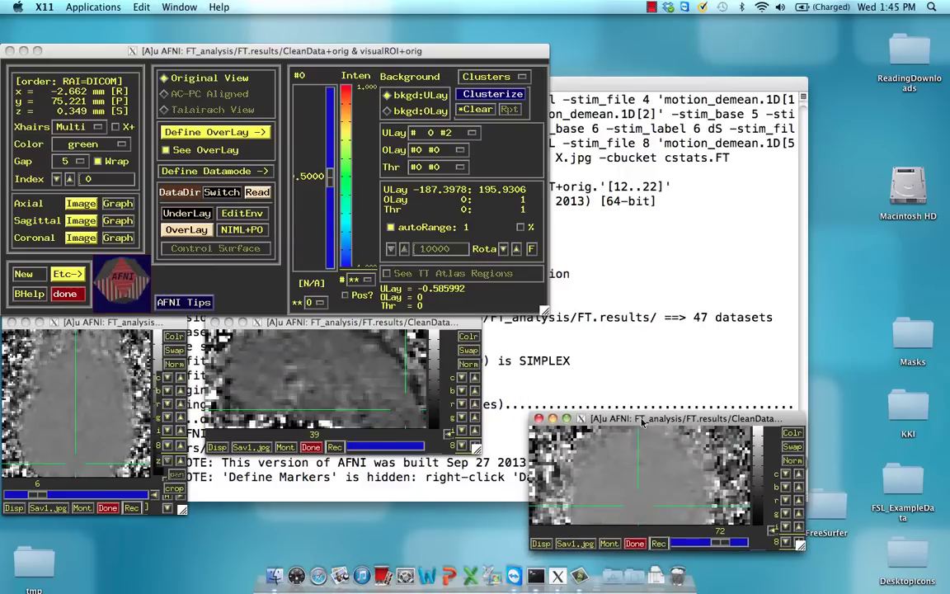
{"action": "left_click", "coordinate": [407, 420]}
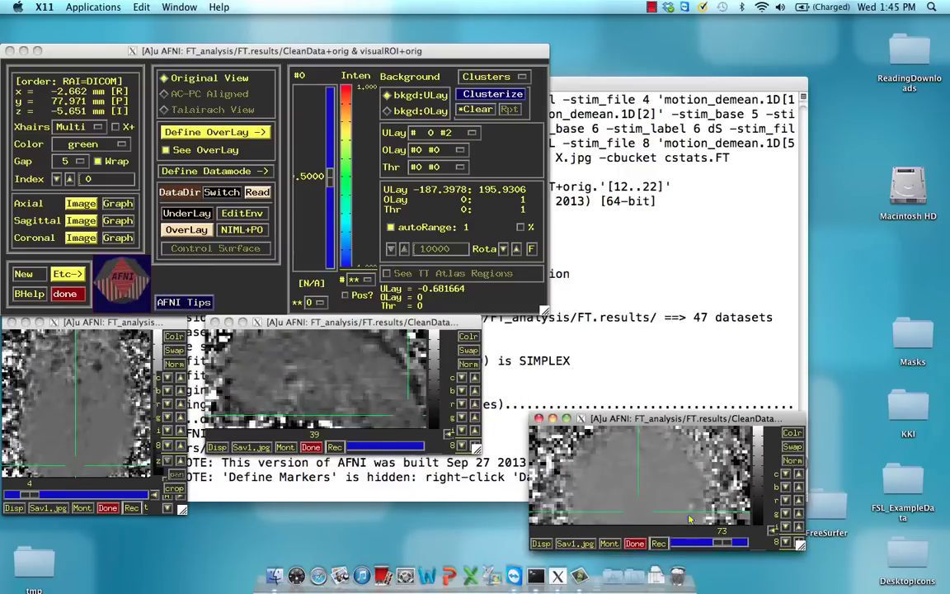
{"action": "scroll", "coordinate": [408, 419], "scroll_direction": "up", "scroll_amount": 11}
{"action": "left_click", "coordinate": [410, 421]}
{"action": "left_click", "coordinate": [421, 412]}
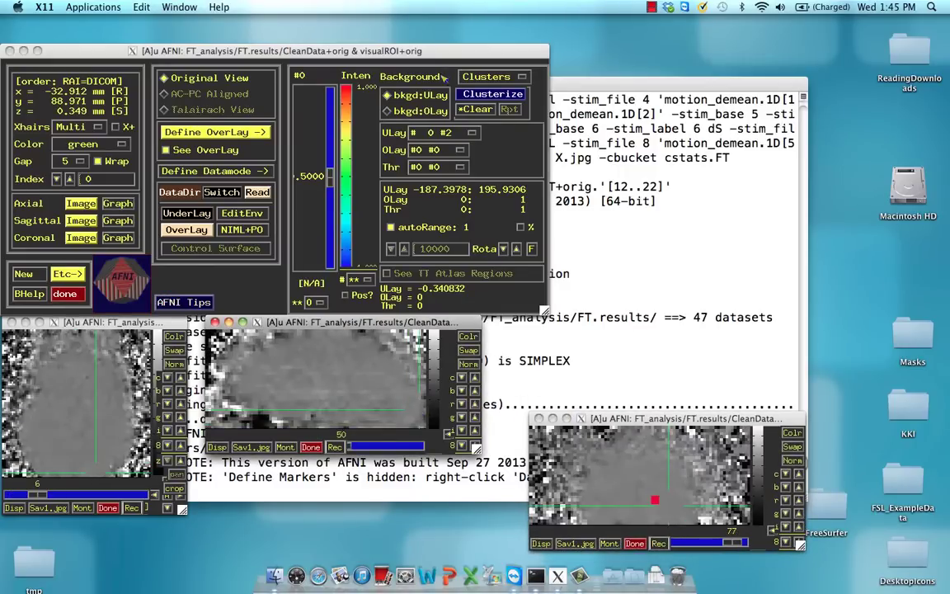
Clusterize the visualROI overlay and open the report showing its single 27-voxel cluster
{"action": "left_click", "coordinate": [478, 94]}
{"action": "left_click", "coordinate": [500, 258]}
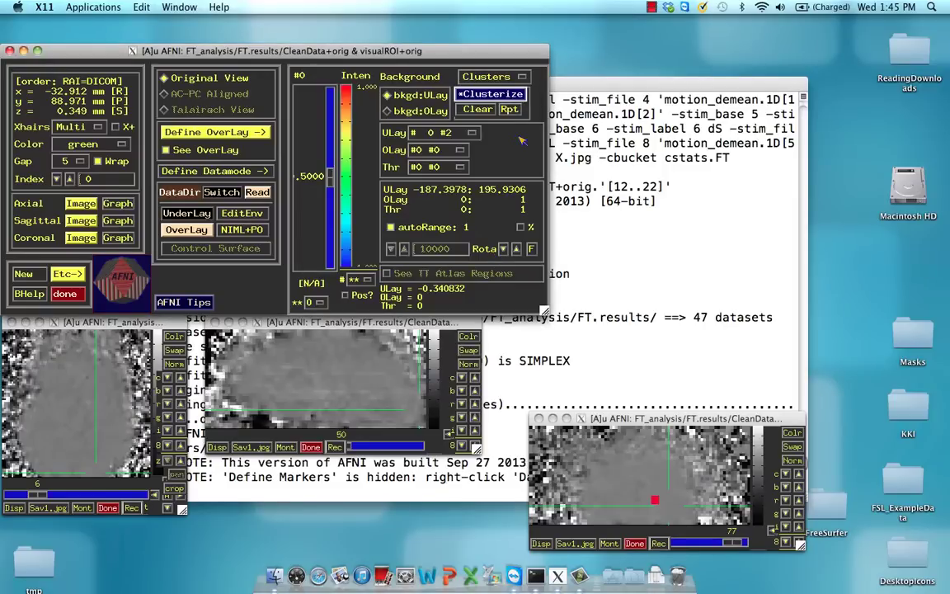
{"action": "left_click", "coordinate": [509, 109]}
Jump to the 27-voxel cluster, set VisCoeffs as Aux.Dset, then plot and save its cluster-mean curve
{"action": "left_click", "coordinate": [218, 172]}
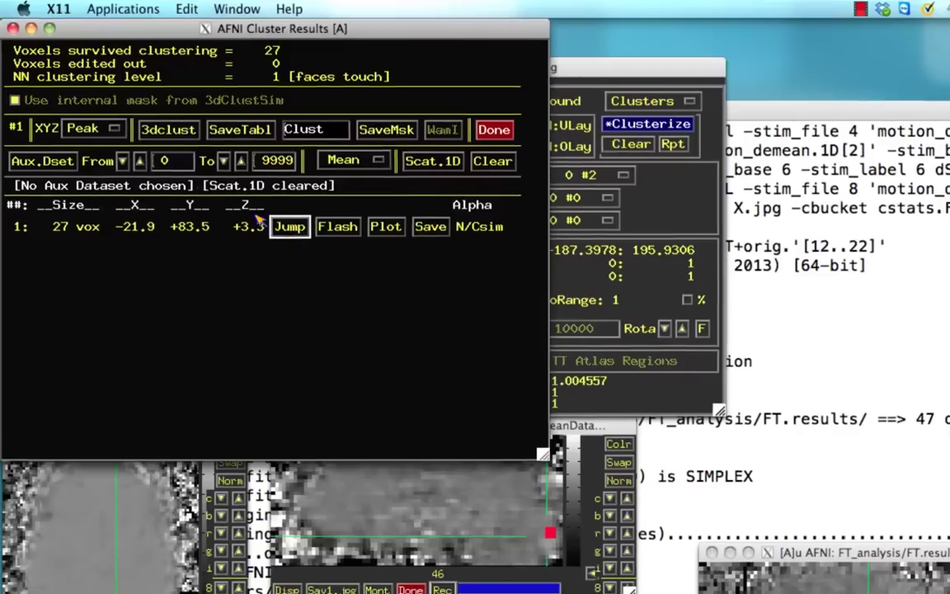
{"action": "left_click", "coordinate": [41, 160]}
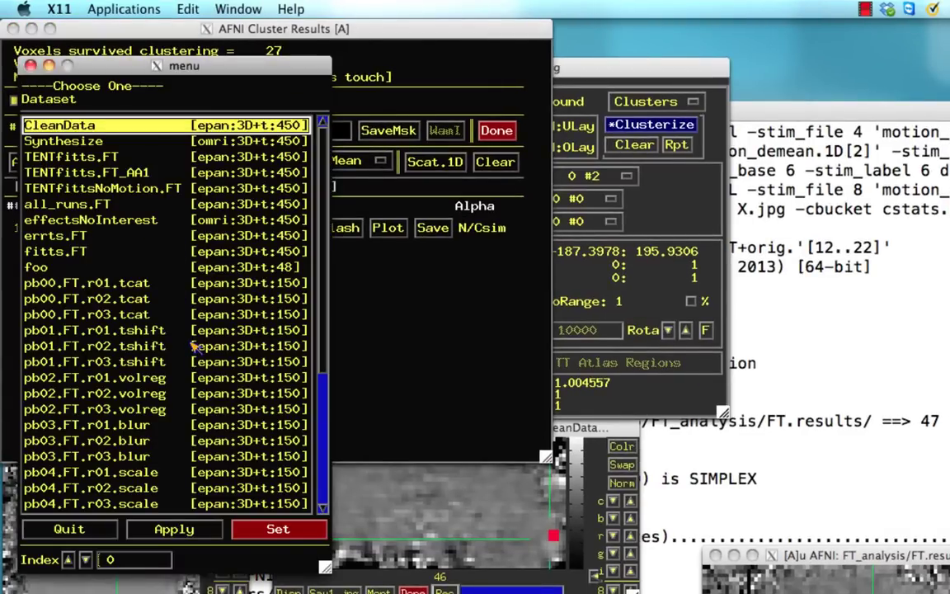
{"action": "scroll", "coordinate": [194, 346], "scroll_direction": "down", "scroll_amount": 5}
{"action": "left_click", "coordinate": [91, 369]}
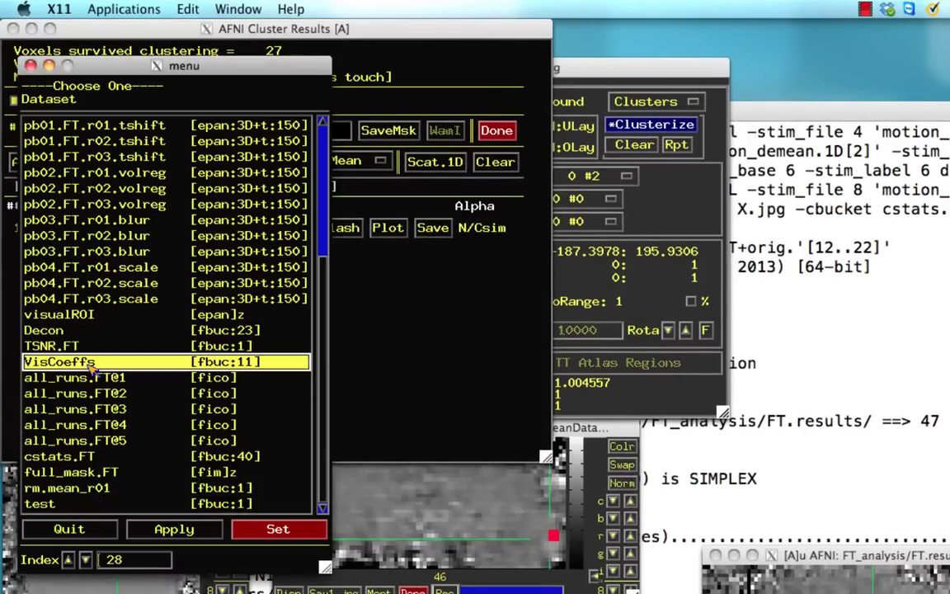
{"action": "left_click", "coordinate": [277, 530]}
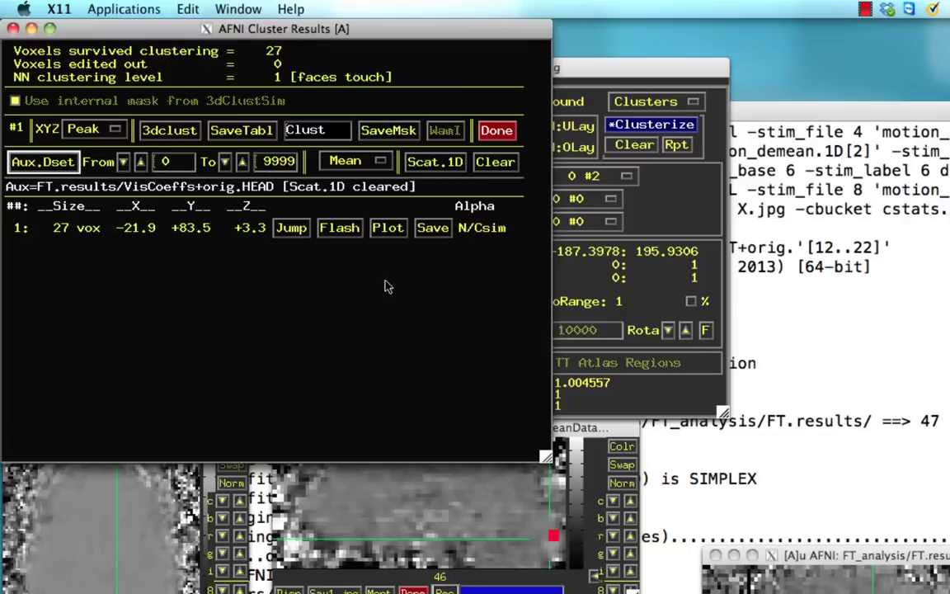
{"action": "left_click", "coordinate": [387, 231]}
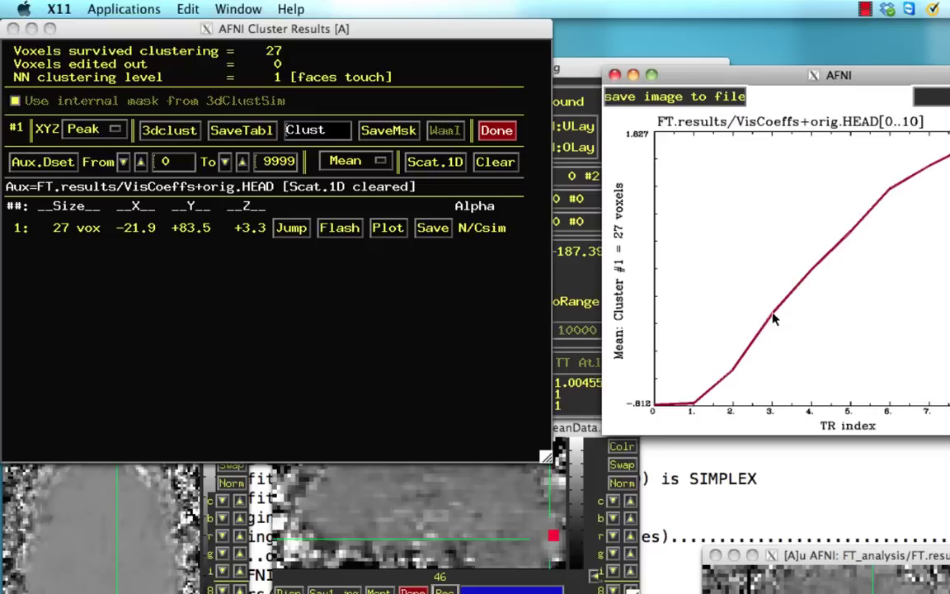
{"action": "left_click", "coordinate": [433, 229]}
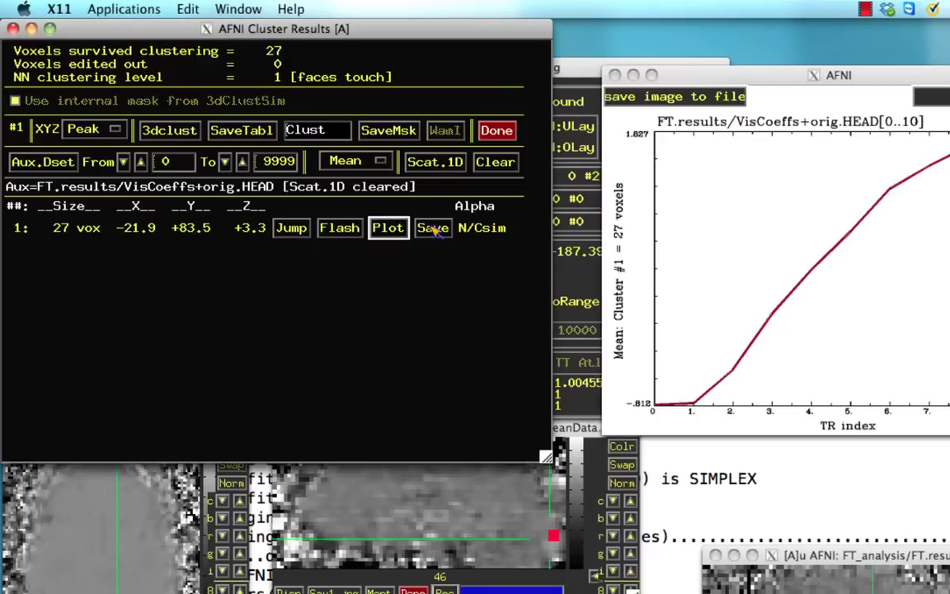
Open Clust_01_mean.1D in vim, highlight its 11 mean values, and bring the response plot forward
{"action": "left_click", "coordinate": [718, 493]}
{"action": "type", "text": "vi Clust"}
{"action": "key", "text": "Tab"}
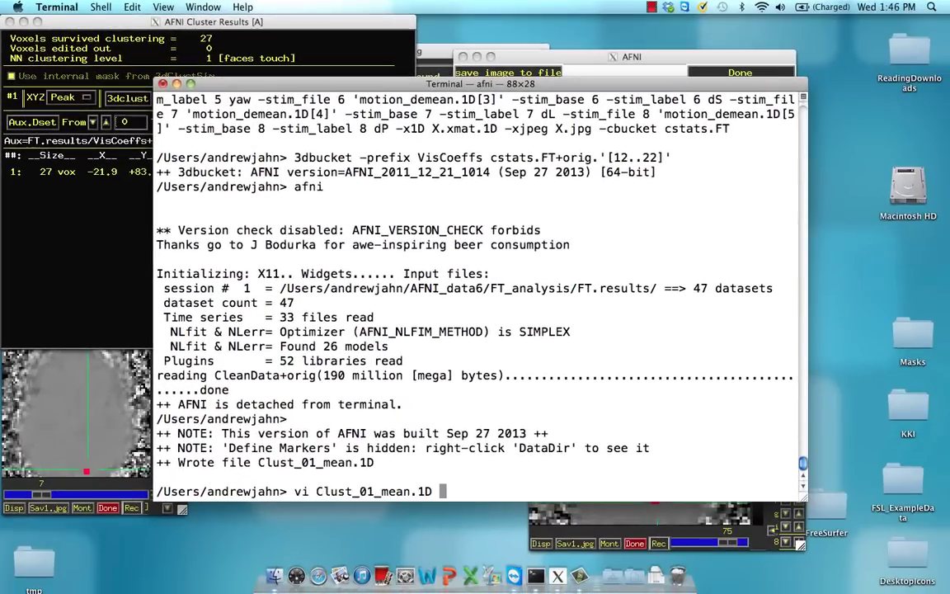
{"action": "key", "text": "Return"}
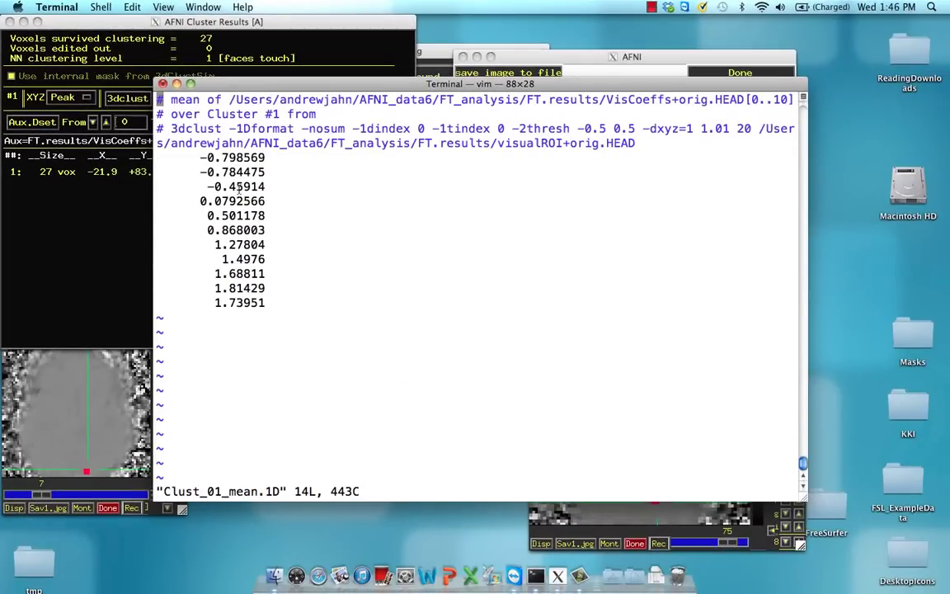
{"action": "left_click_drag", "start_coordinate": [200, 153], "coordinate": [288, 308]}
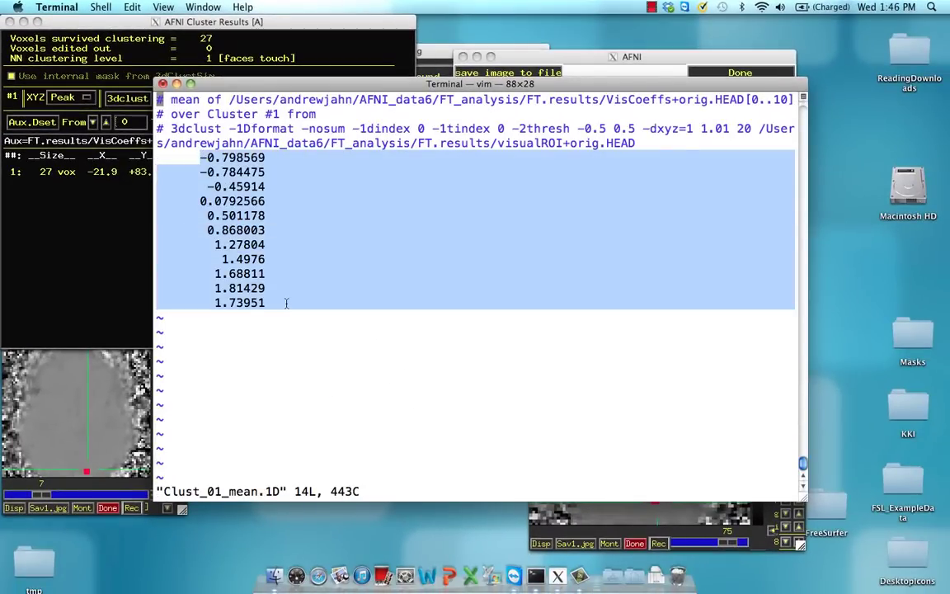
{"action": "left_click", "coordinate": [514, 53]}
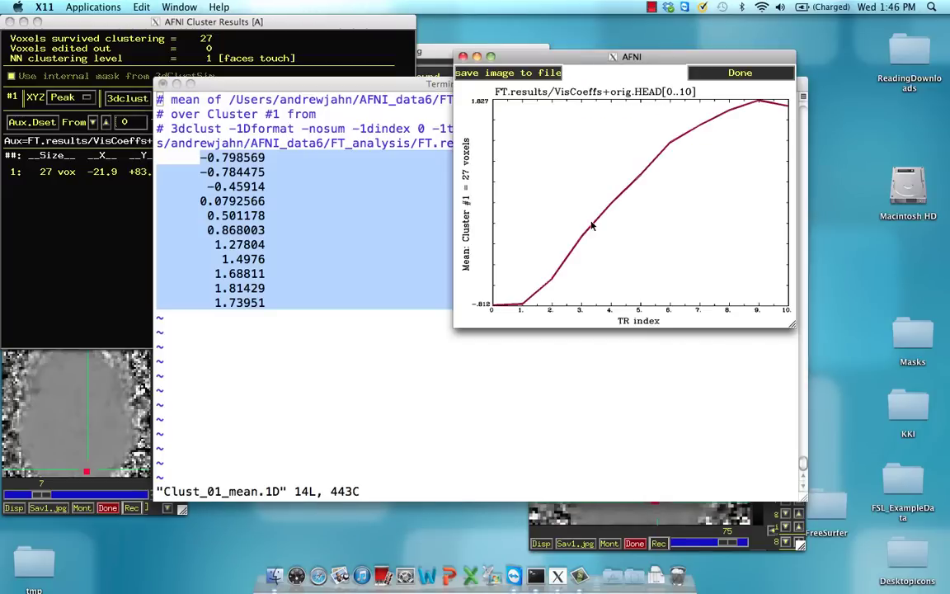